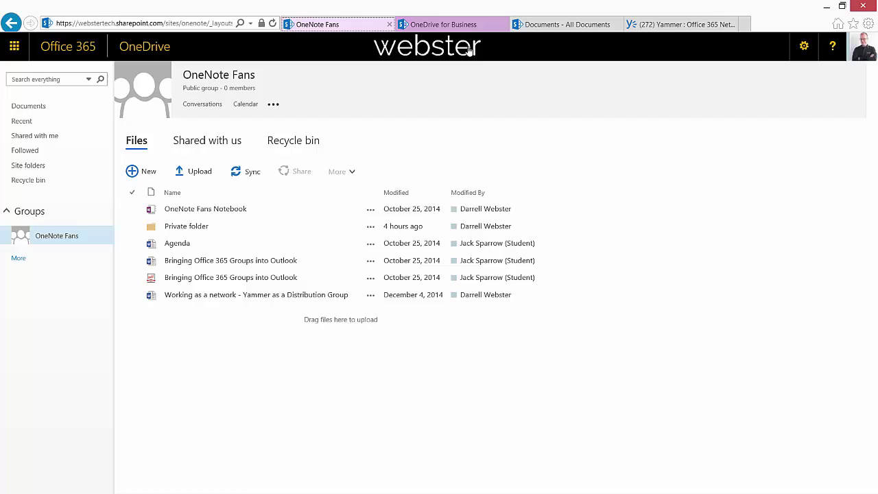
# Share the _From OneDriveFB file in OneDrive for Business with the OneNote Fans group
pyautogui.click(451, 27)
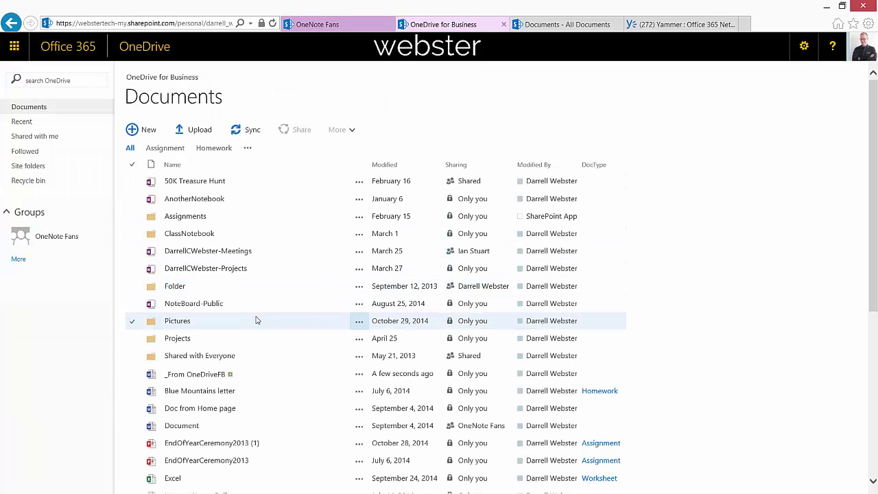
pyautogui.click(358, 376)
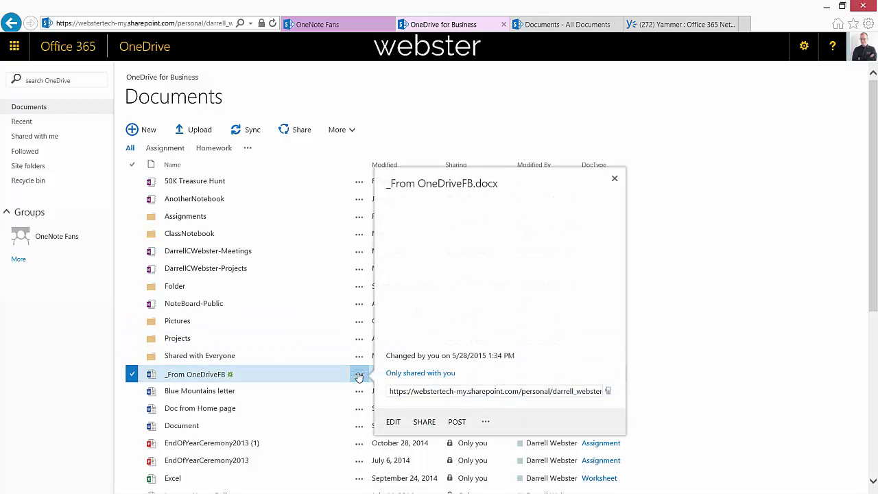
pyautogui.click(424, 422)
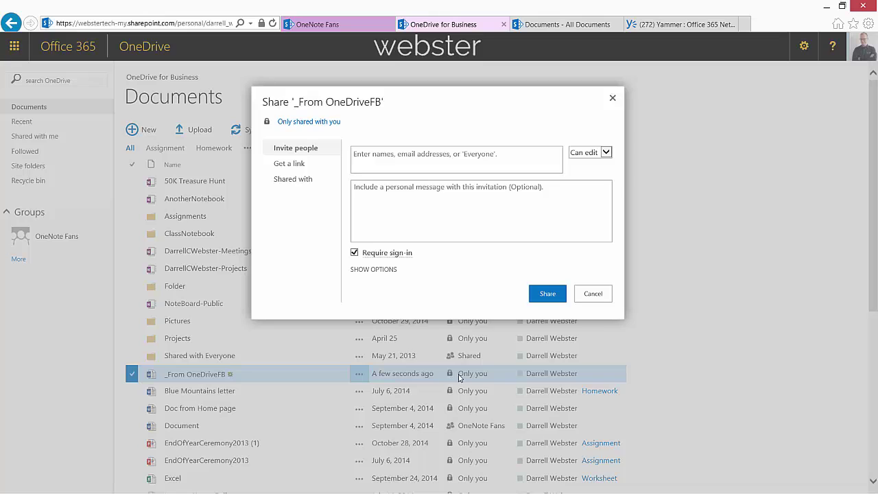
pyautogui.click(411, 159)
pyautogui.write('on')
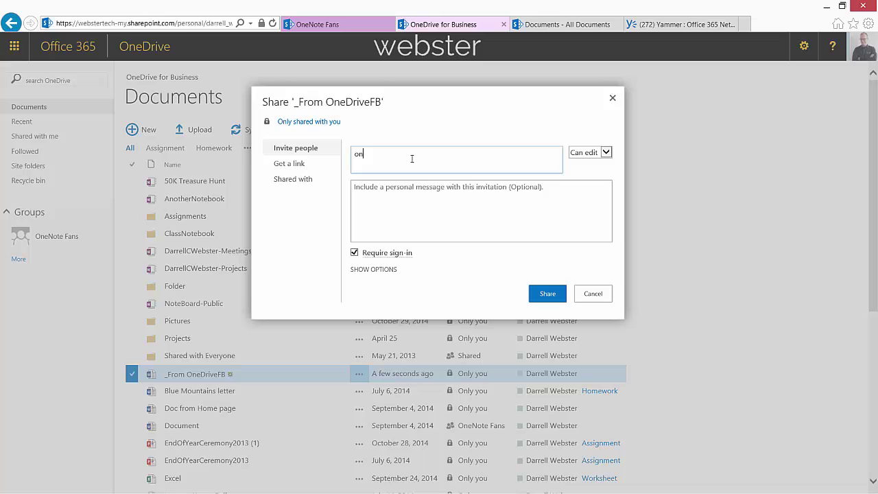
pyautogui.write('eno')
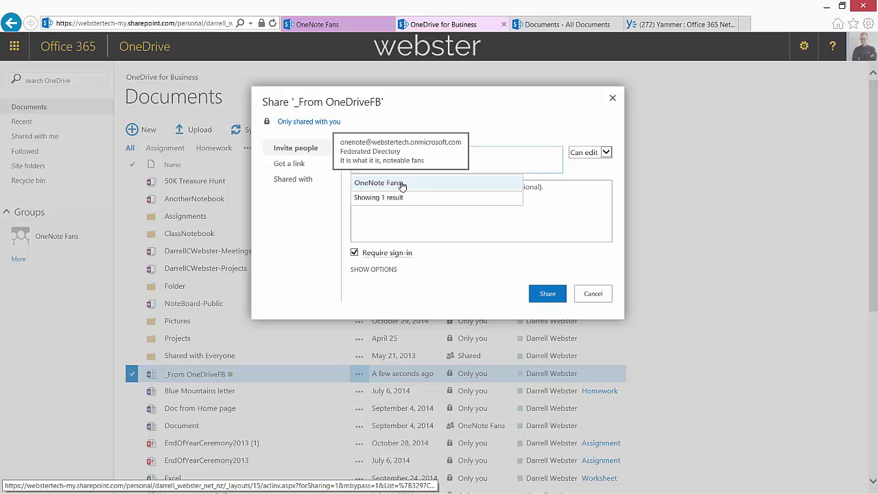
pyautogui.click(401, 184)
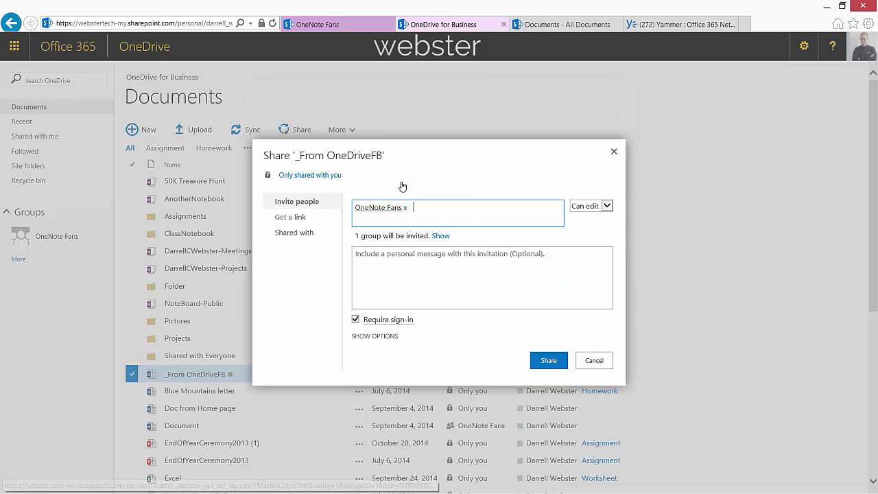
pyautogui.click(442, 237)
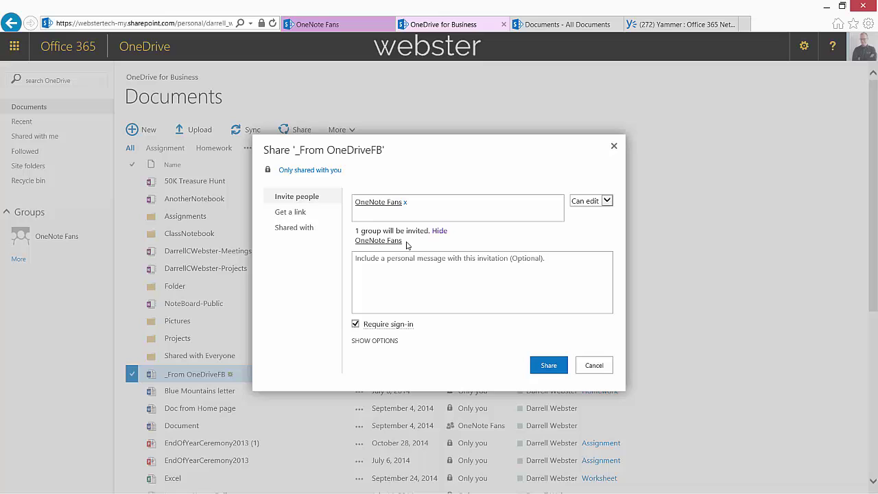
pyautogui.click(550, 364)
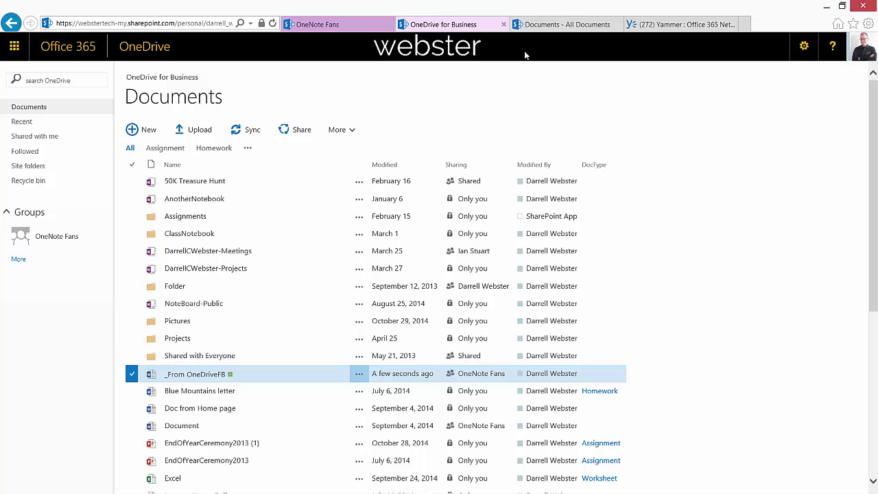
# Share _Another Team Site Doc from the team site Documents library with OneNote Fans
pyautogui.click(542, 25)
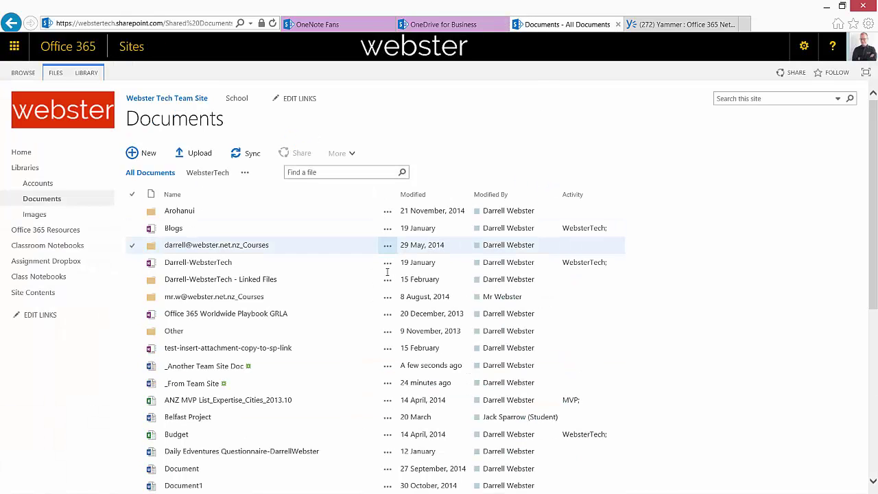
pyautogui.click(387, 368)
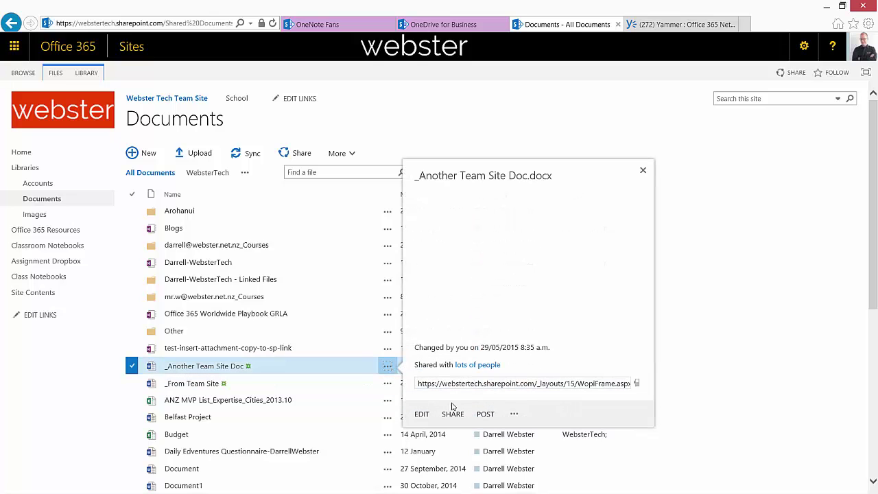
pyautogui.click(454, 413)
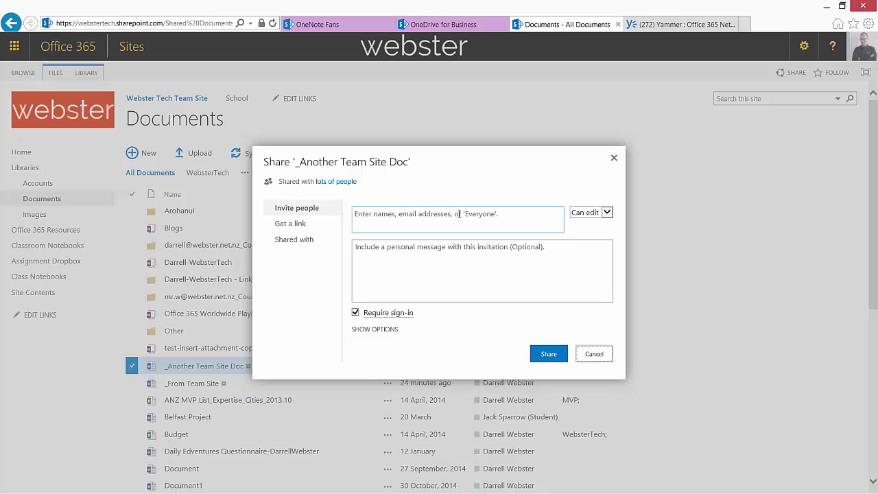
pyautogui.click(459, 213)
pyautogui.write('onenote')
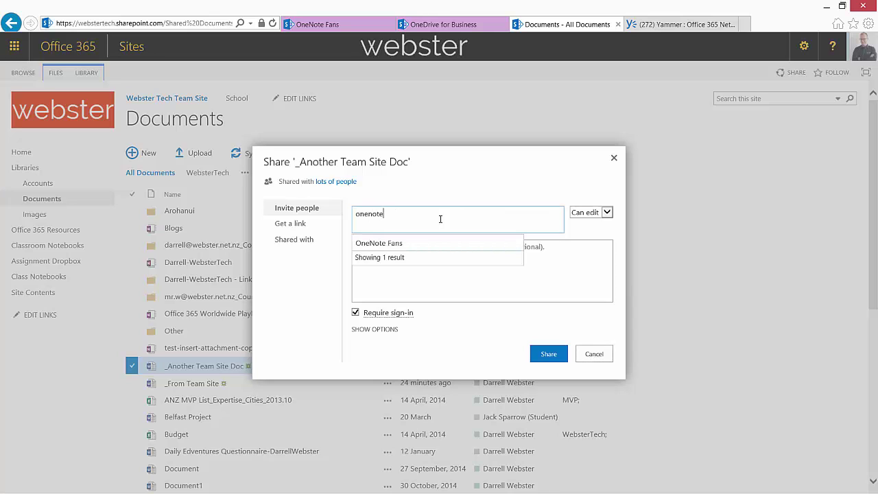
pyautogui.click(400, 243)
pyautogui.click(551, 361)
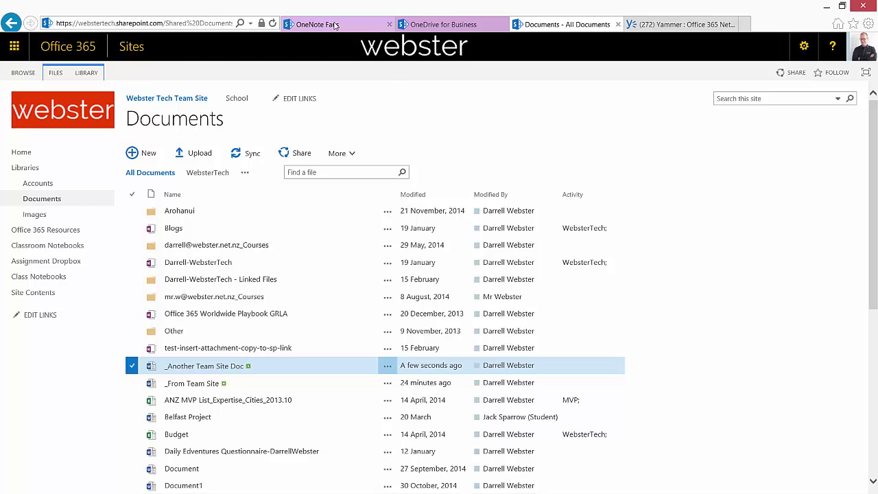
# Return to the OneNote Fans group page and show its Shared with us files
pyautogui.click(336, 25)
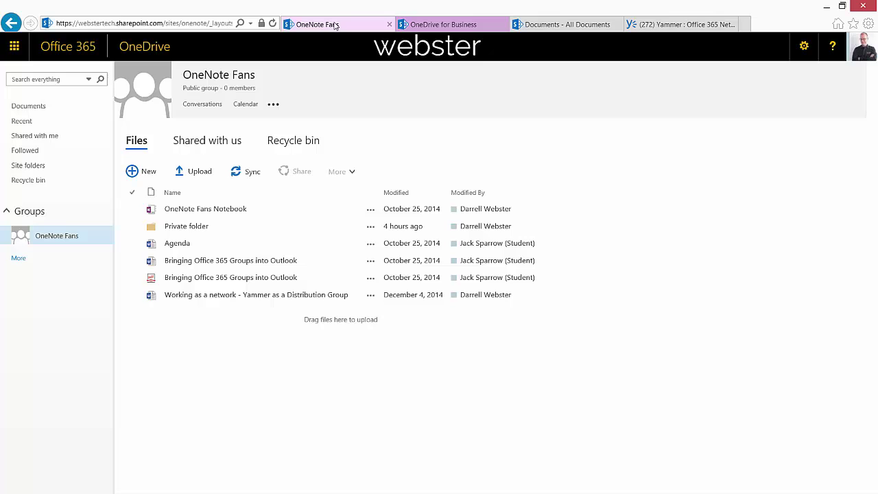
pyautogui.click(213, 141)
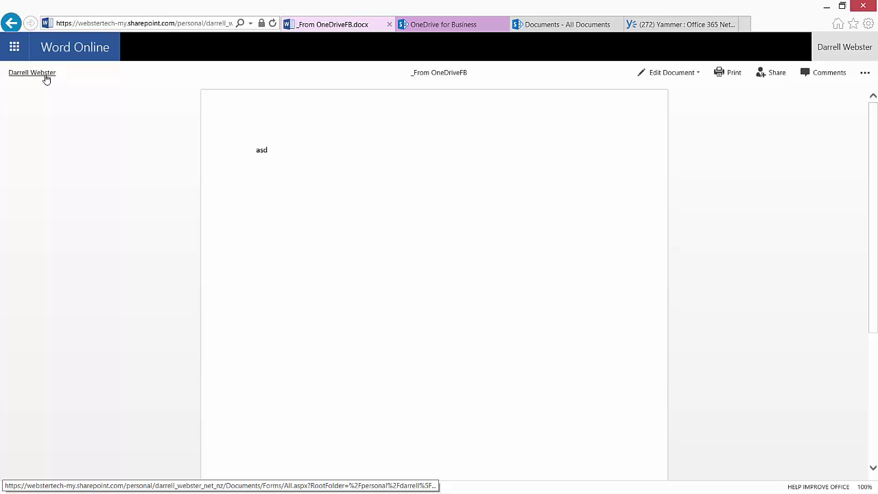
# Leave Word Online, open _Another Team Site Doc, then go back to the Shared with us list
pyautogui.click(46, 77)
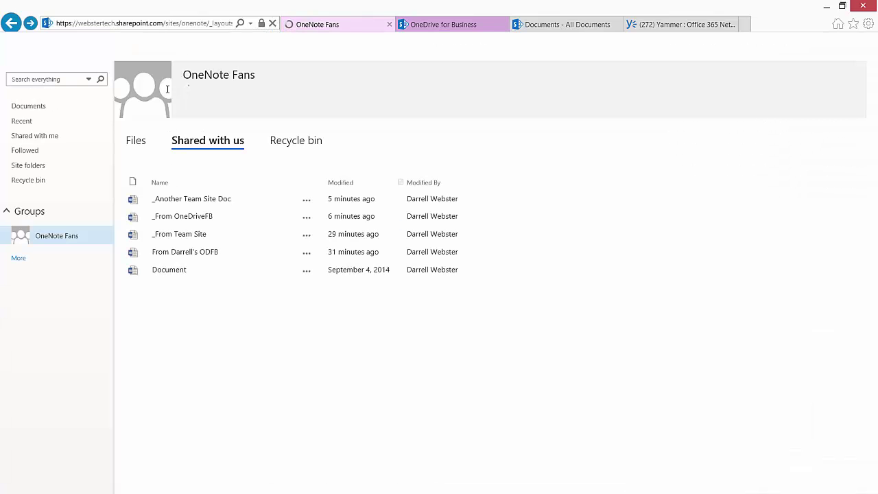
pyautogui.click(194, 200)
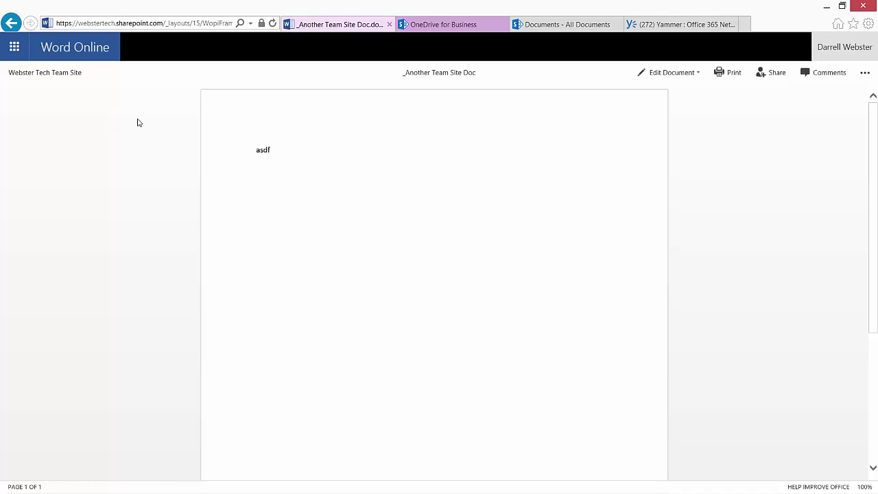
pyautogui.hotkey('alt', 'Left')
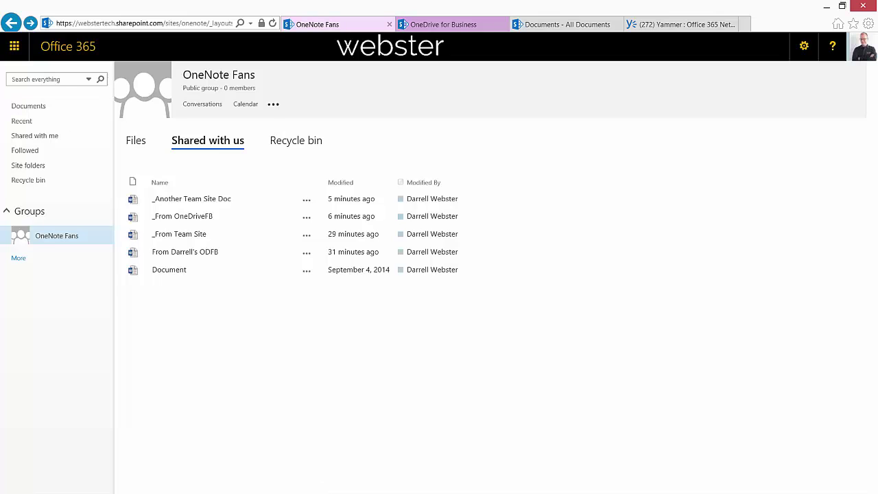
# Read the _From OneDriveFB sharing notice email in Outlook and close it
pyautogui.hotkey('alt', 'Tab')
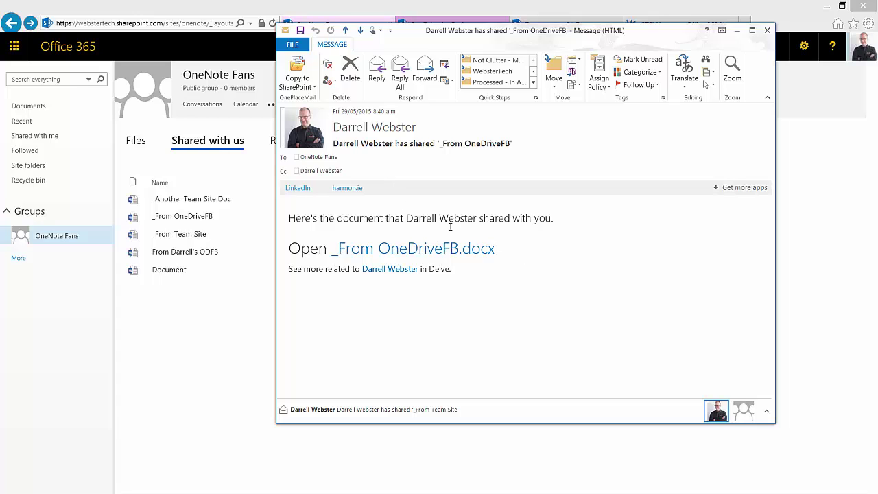
pyautogui.click(766, 30)
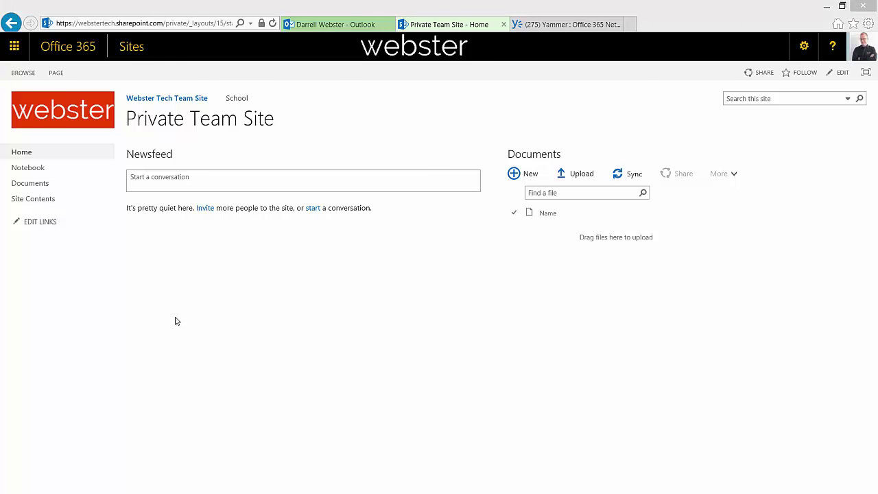
pyautogui.hotkey('alt', 'Tab')
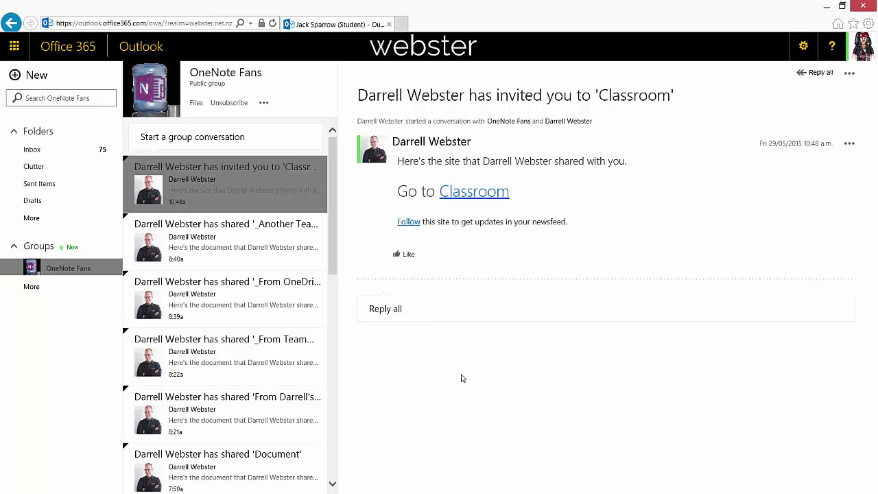
pyautogui.click(398, 28)
pyautogui.write('we')
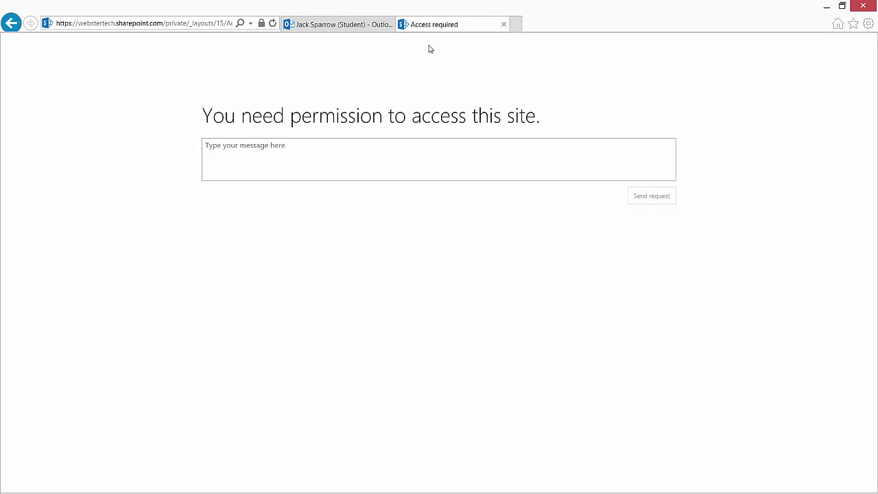
pyautogui.click(363, 28)
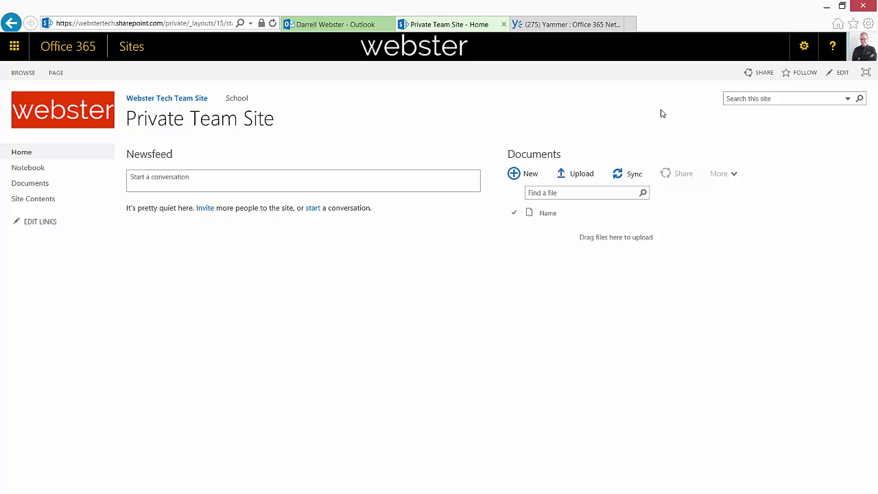
# Share the Private Team Site with OneNote Fans as Members [Edit], sending an email invitation
pyautogui.click(762, 73)
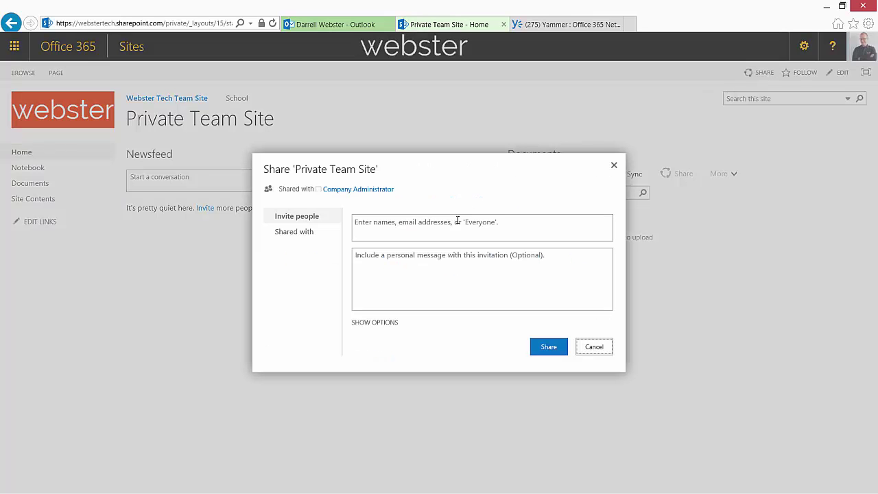
pyautogui.write('one')
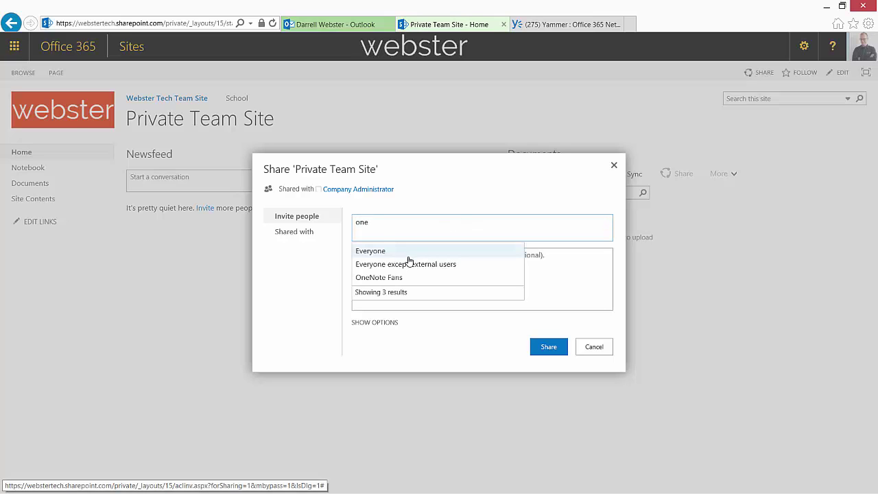
pyautogui.click(400, 278)
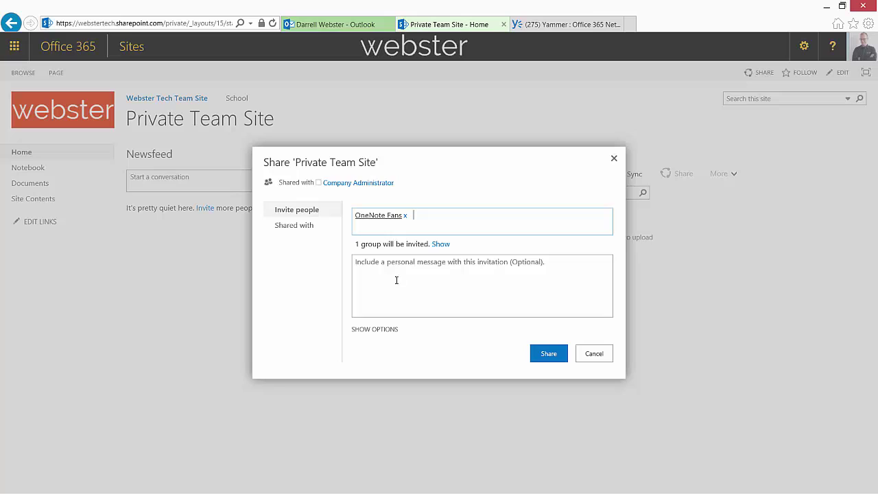
pyautogui.click(381, 330)
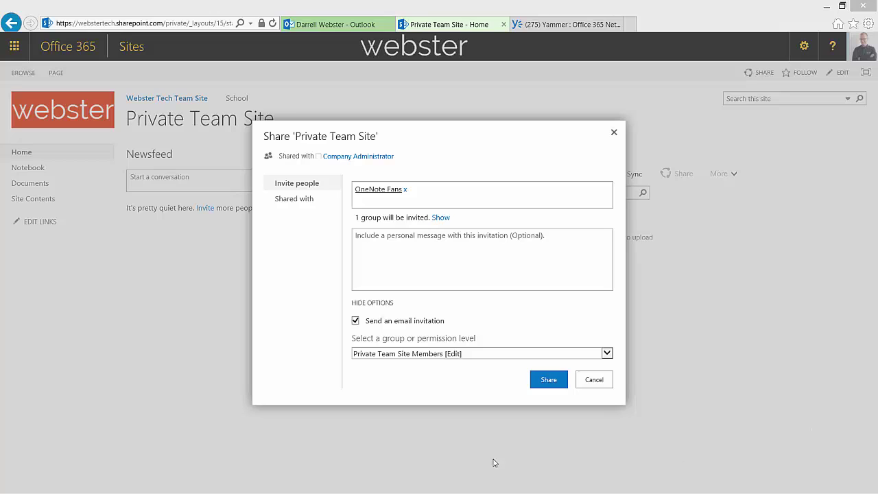
pyautogui.click(545, 380)
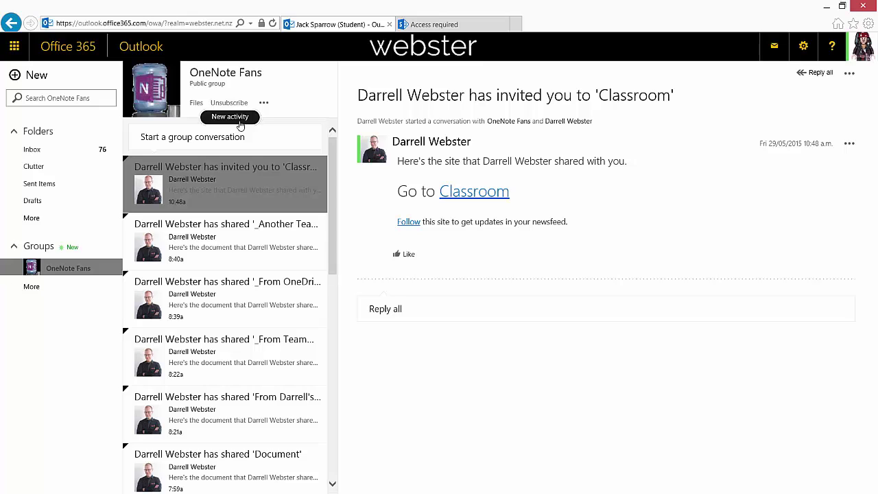
# Load new activity, open the Private Team Site invitation, and return to the Access required page
pyautogui.click(239, 122)
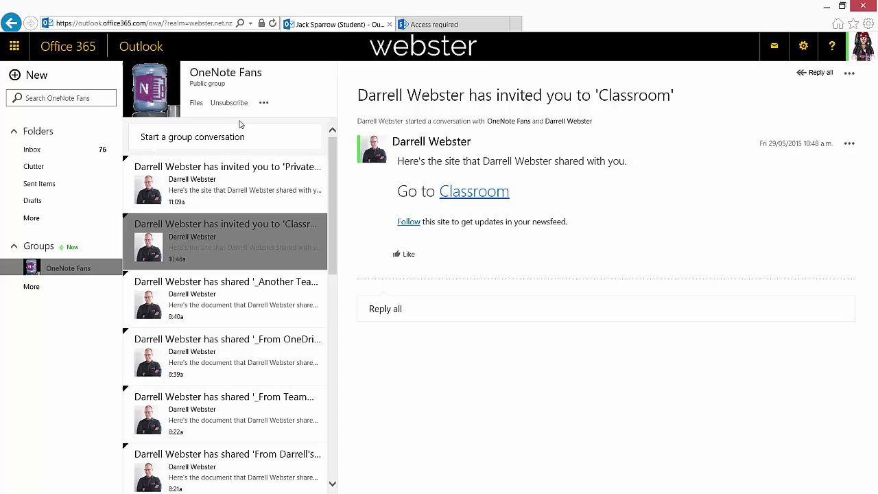
pyautogui.click(254, 200)
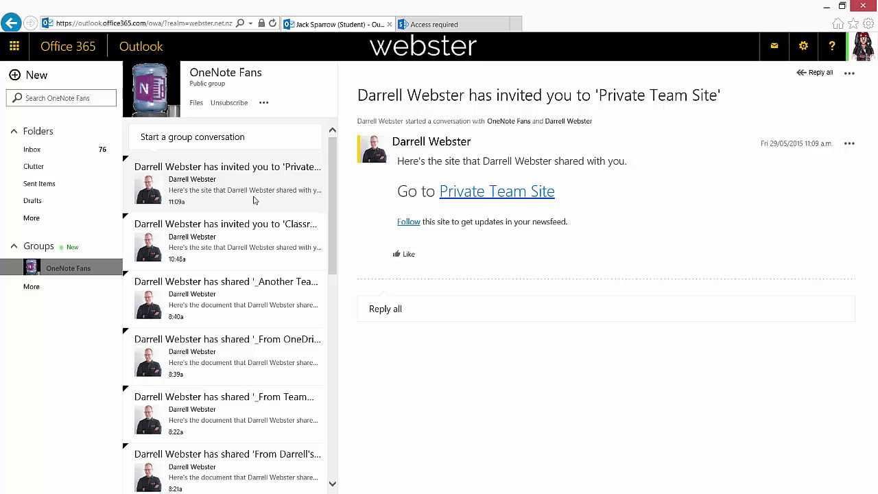
pyautogui.click(429, 24)
# Reload the /private/ site address so it opens, then return to the group's Outlook conversations
pyautogui.click(182, 22)
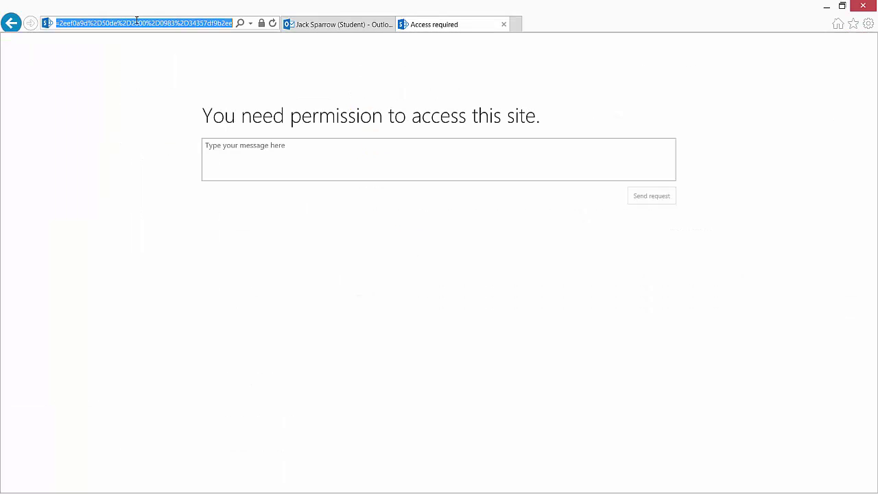
pyautogui.write('webstertech.sharepoint.com/')
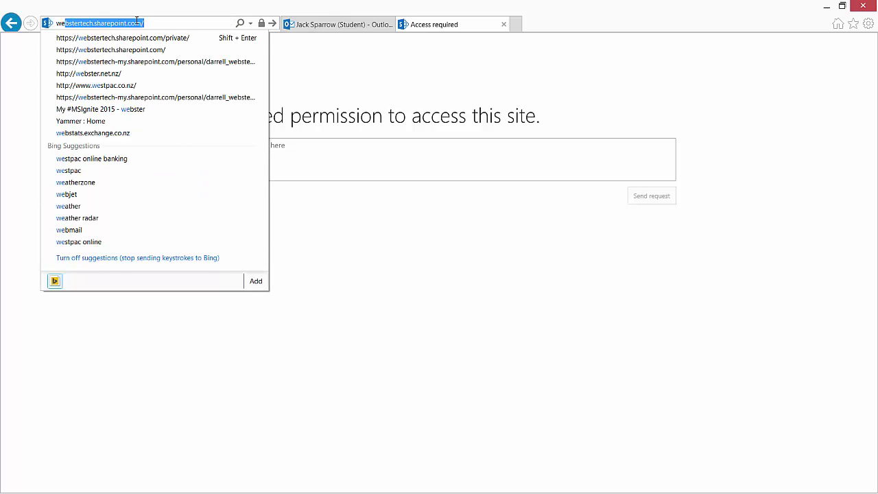
pyautogui.press('Down')
pyautogui.press('Return')
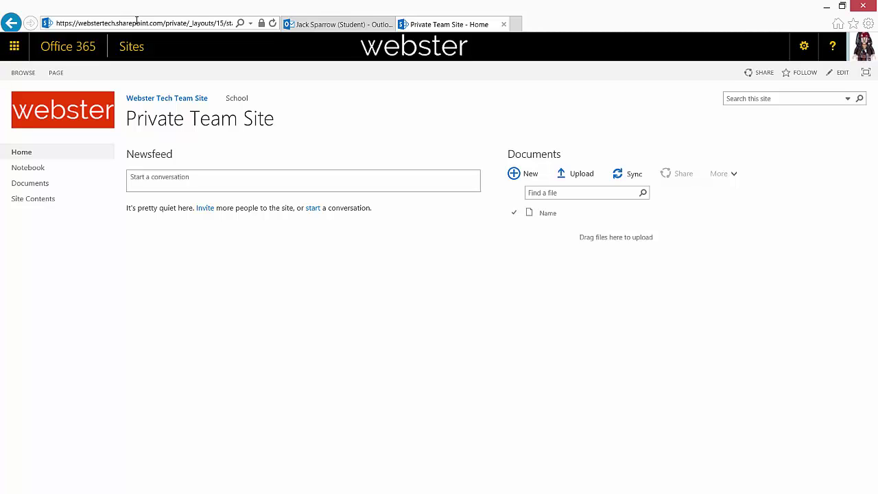
pyautogui.click(315, 26)
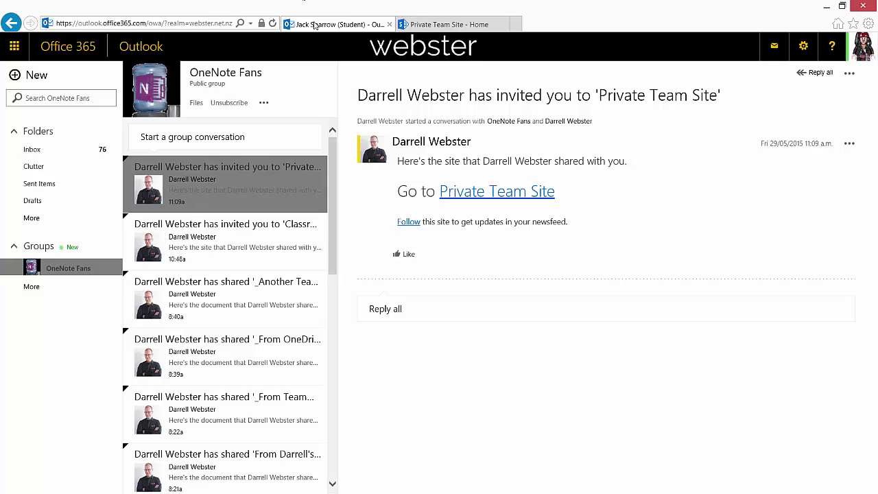
# Open the ... menu beside Unsubscribe in the OneNote Fans group header
pyautogui.click(264, 104)
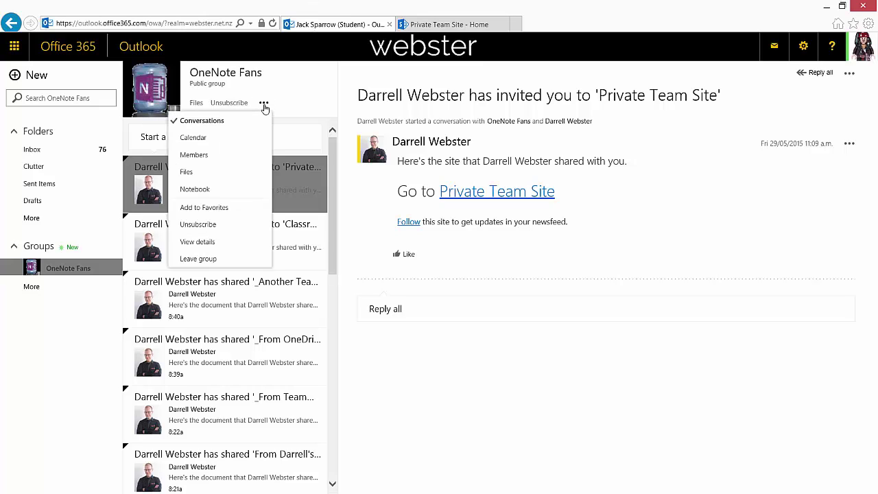